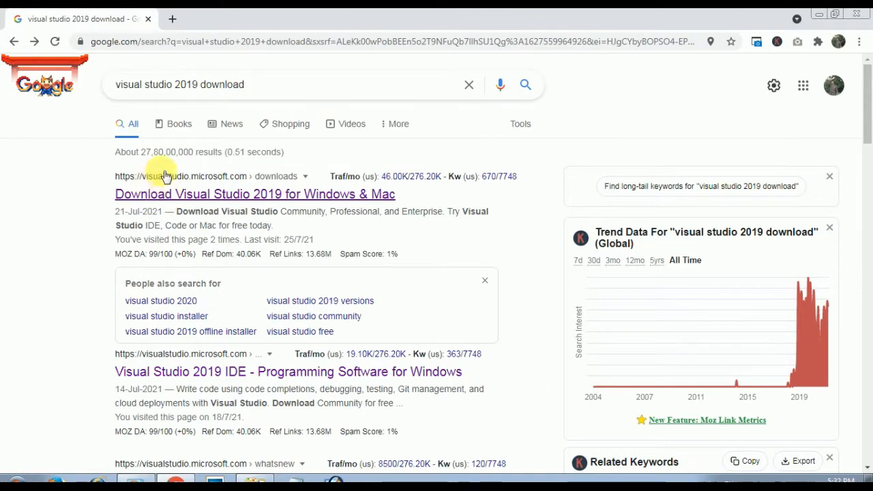
# Open Microsoft's Visual Studio 2019 download page from the search results and download the Community edition.
pyautogui.click(190, 195)
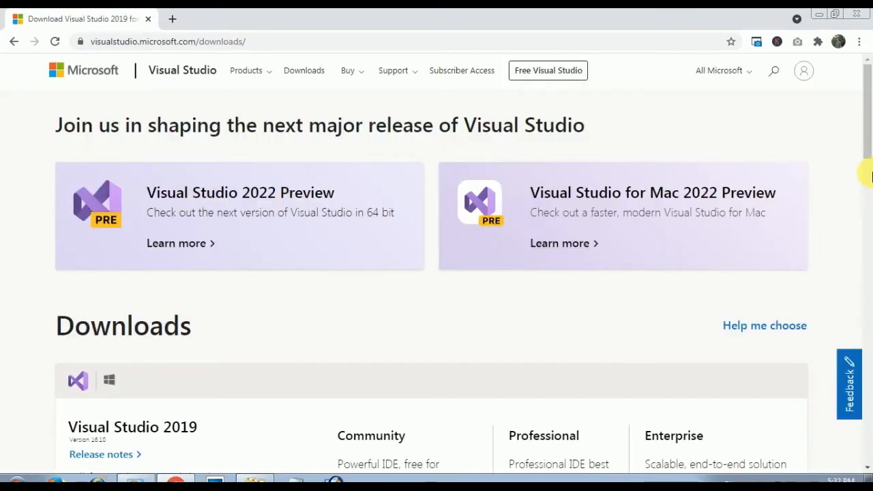
pyautogui.moveTo(865, 137); pyautogui.dragTo(867, 102)
pyautogui.click(808, 74)
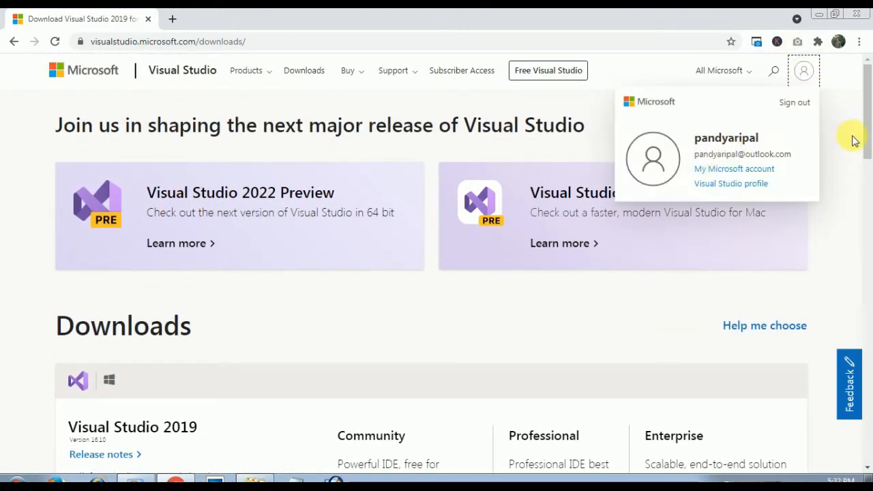
pyautogui.moveTo(865, 121); pyautogui.dragTo(868, 158)
pyautogui.scroll(-1, 869, 159)
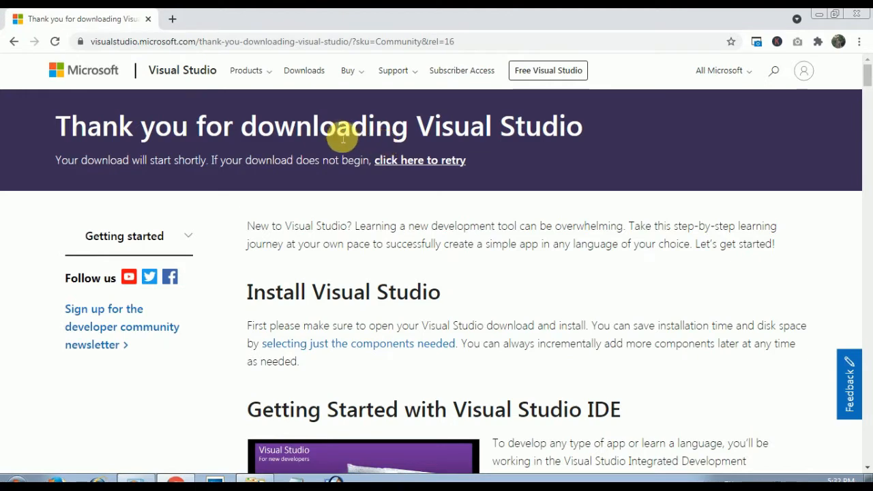
pyautogui.moveTo(336, 129); pyautogui.dragTo(560, 130)
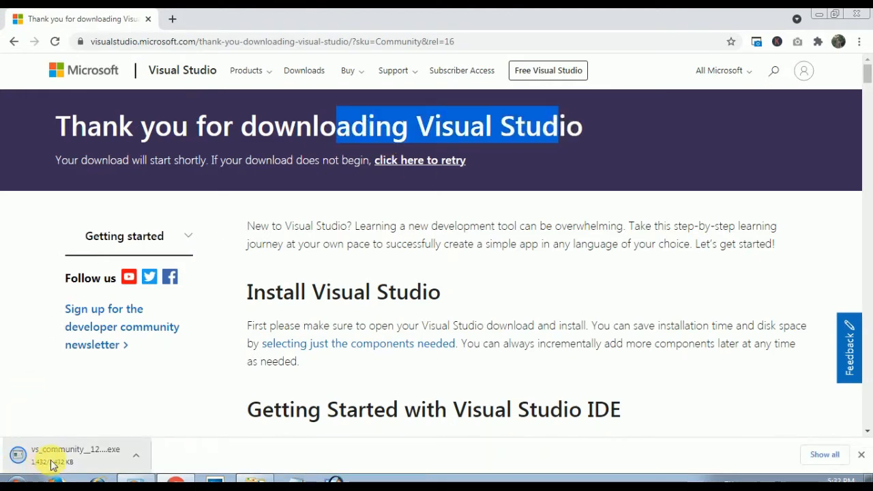
# Run the downloaded vs_community installer from its folder and continue past the license and privacy notice.
pyautogui.click(136, 455)
pyautogui.click(189, 414)
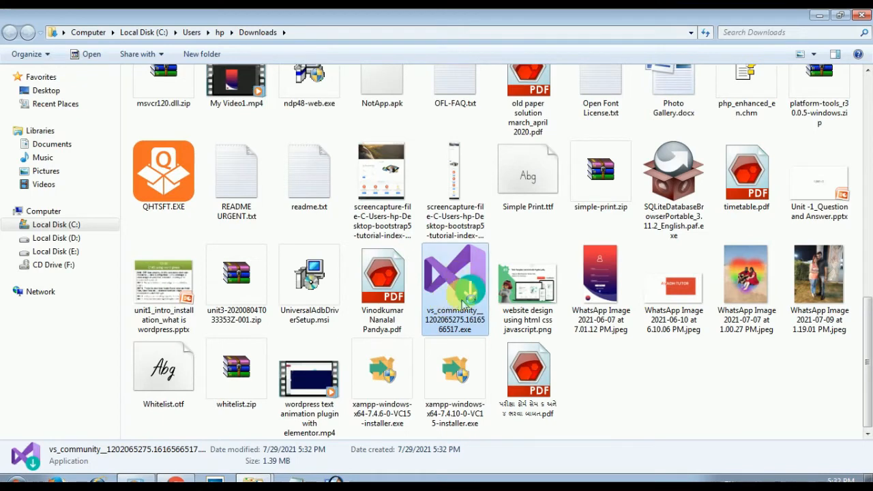
pyautogui.doubleClick(457, 300)
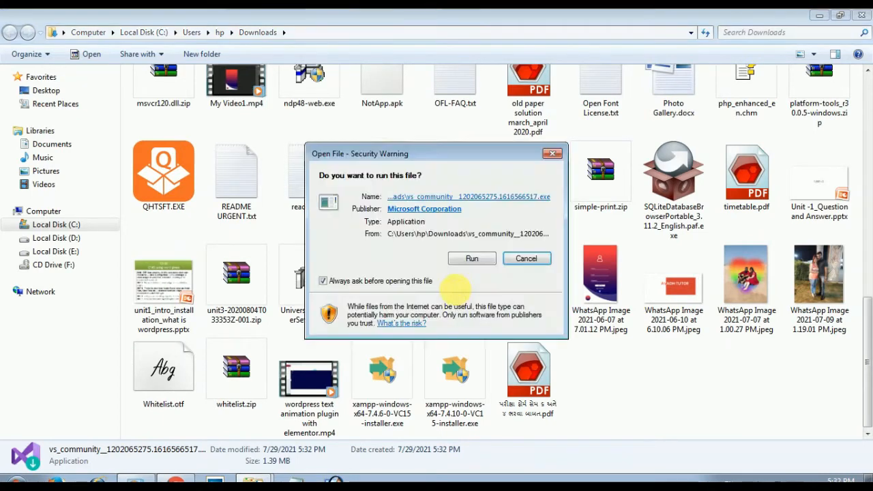
pyautogui.click(471, 260)
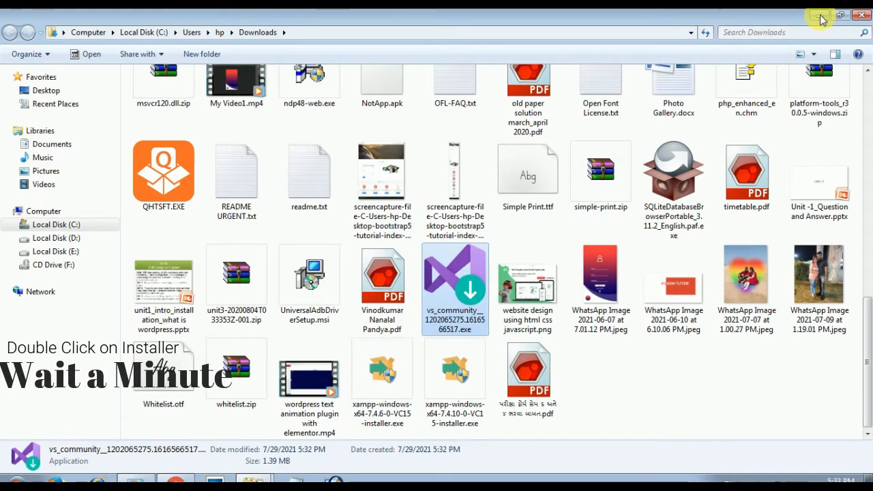
pyautogui.click(822, 19)
pyautogui.click(822, 19)
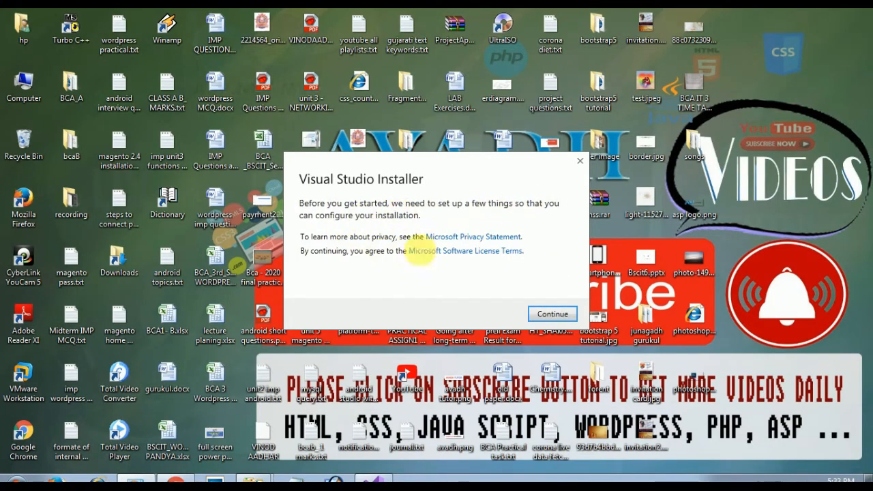
pyautogui.click(553, 316)
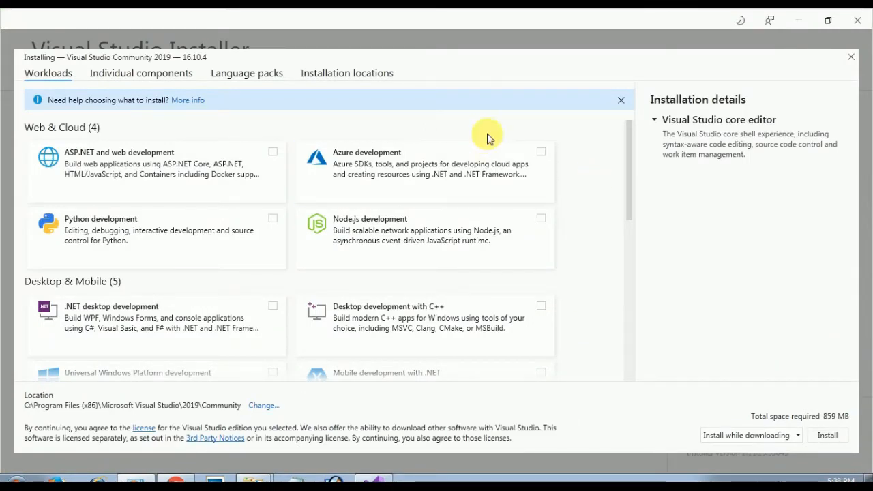
# Select the workloads ASP.NET and web development, .NET desktop development, Data storage and processing, and Desktop development with C++.
pyautogui.click(273, 152)
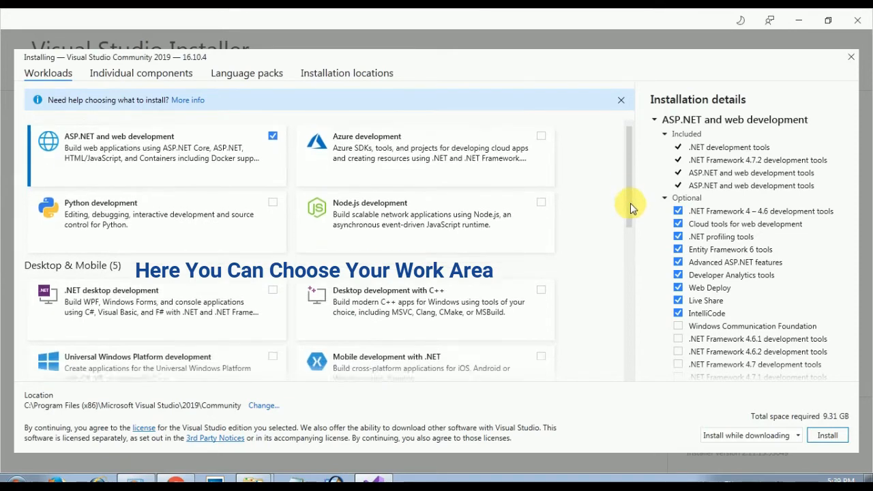
pyautogui.scroll(-2, 629, 203)
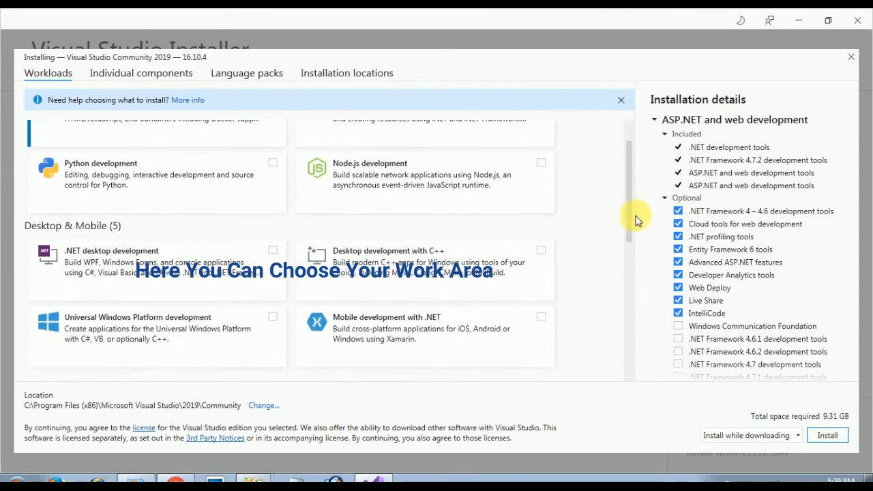
pyautogui.click(273, 238)
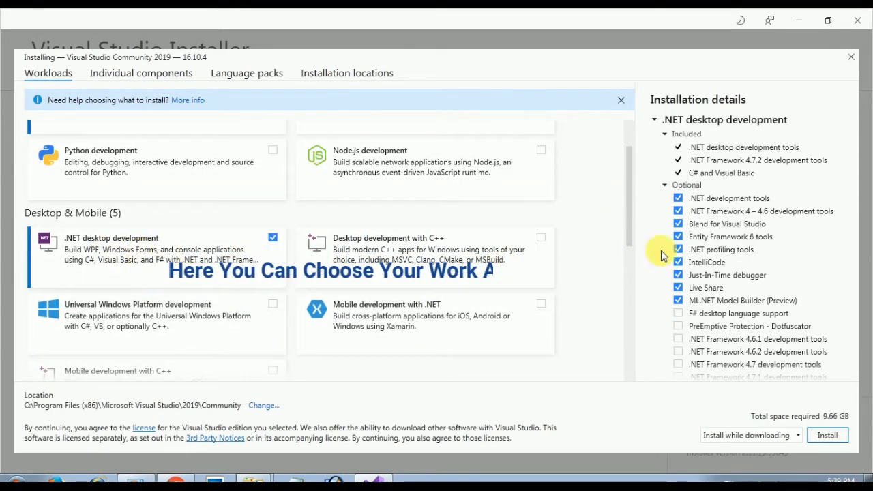
pyautogui.moveTo(630, 221); pyautogui.dragTo(646, 343)
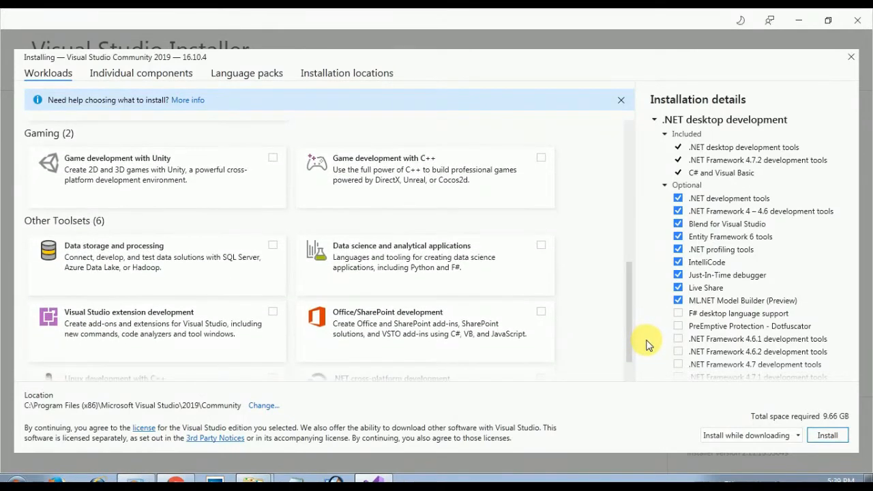
pyautogui.click(274, 248)
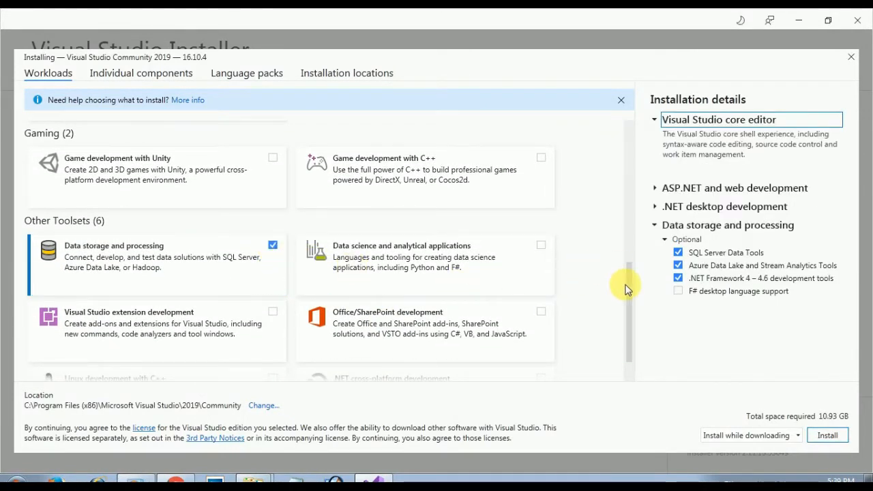
pyautogui.moveTo(627, 288); pyautogui.dragTo(629, 166)
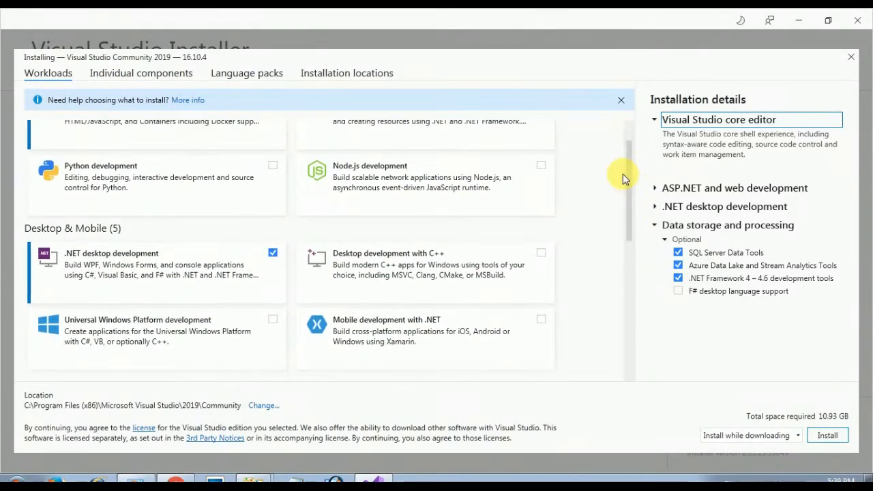
pyautogui.click(541, 254)
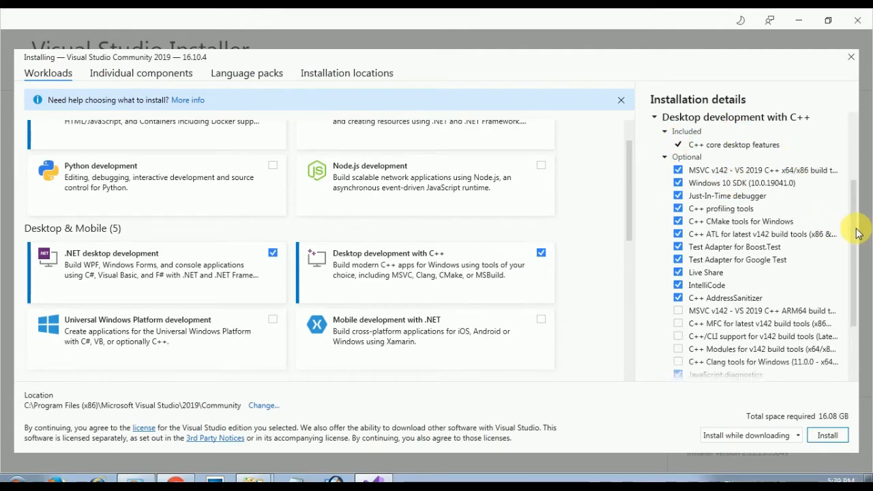
# Add the .NET Framework 4.6.1, 4.6.2, 4.7, 4.7.1 and 4.8 development tools to the ASP.NET and web development workload.
pyautogui.moveTo(858, 230); pyautogui.dragTo(851, 161)
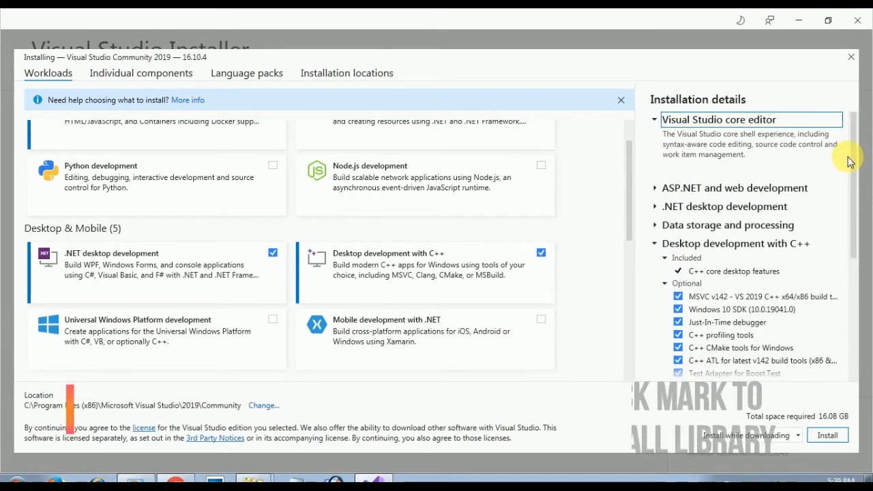
pyautogui.click(655, 189)
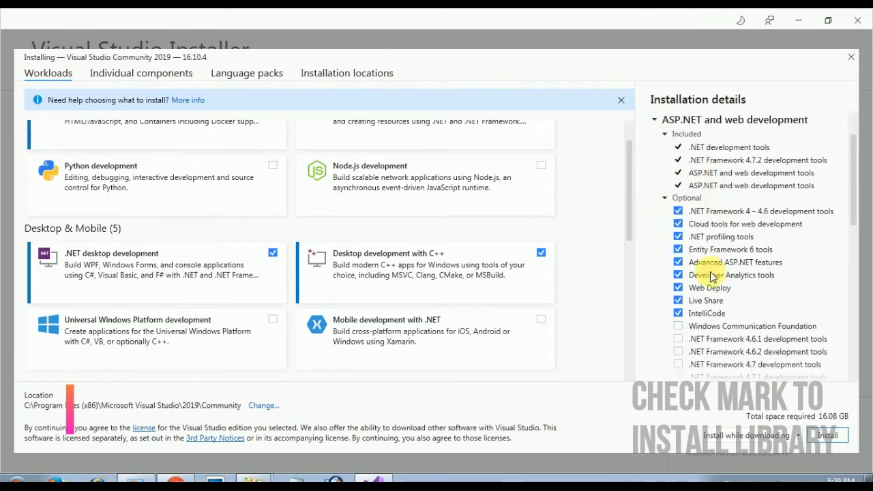
pyautogui.moveTo(854, 210); pyautogui.dragTo(860, 249)
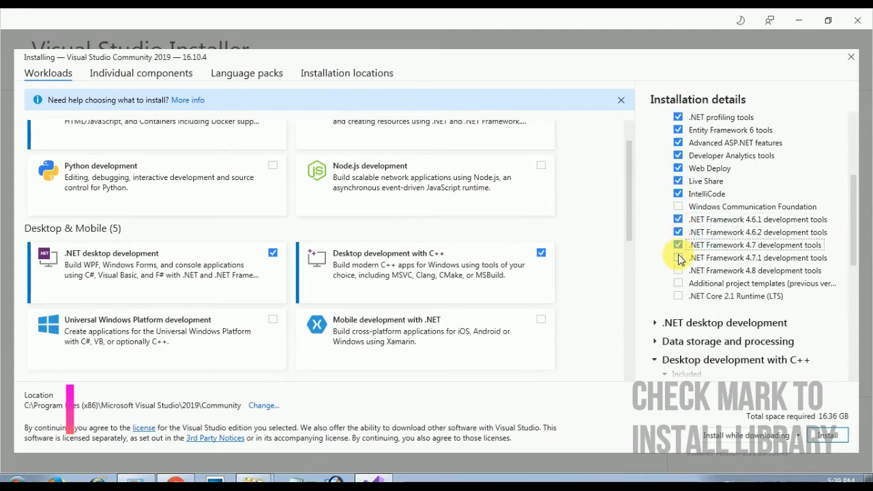
pyautogui.click(678, 258)
pyautogui.click(678, 271)
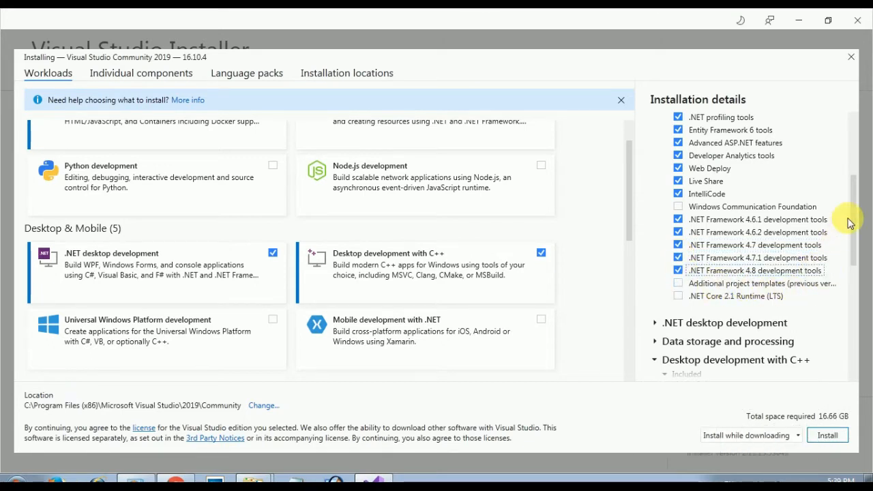
# Review the components of the .NET desktop, data storage and C++ workloads and start the installation.
pyautogui.moveTo(853, 220); pyautogui.dragTo(858, 255)
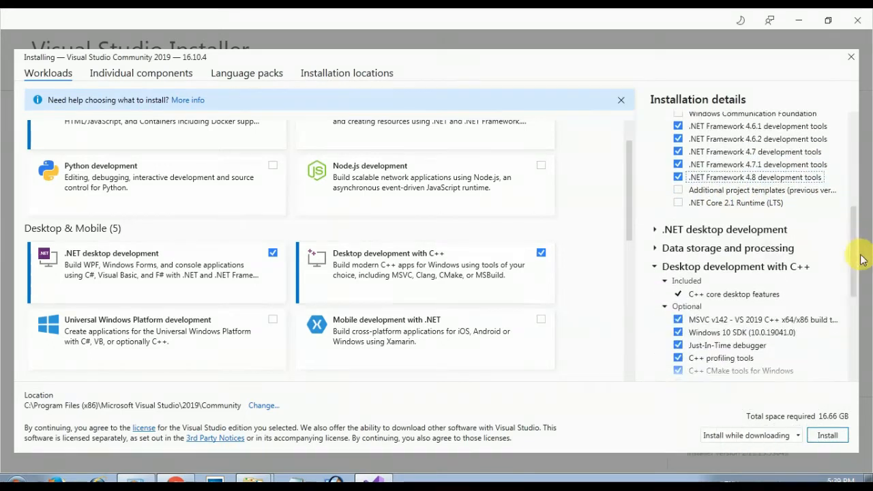
pyautogui.click(655, 230)
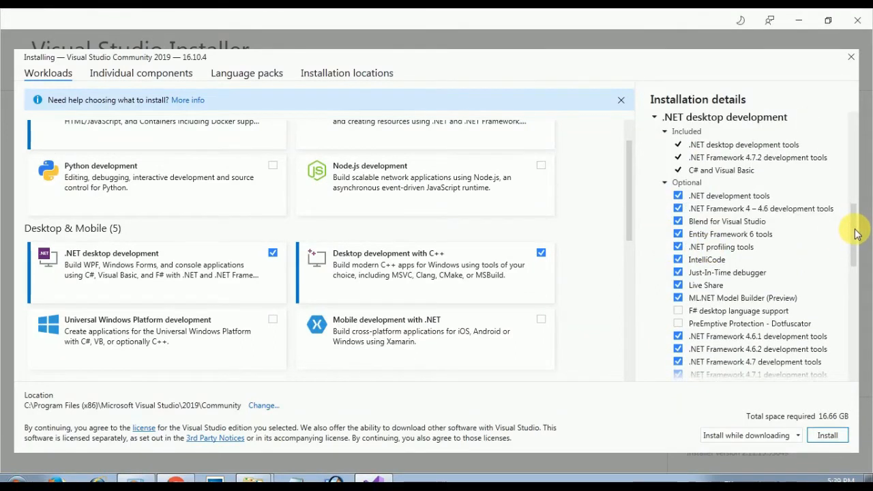
pyautogui.moveTo(857, 230); pyautogui.dragTo(815, 302)
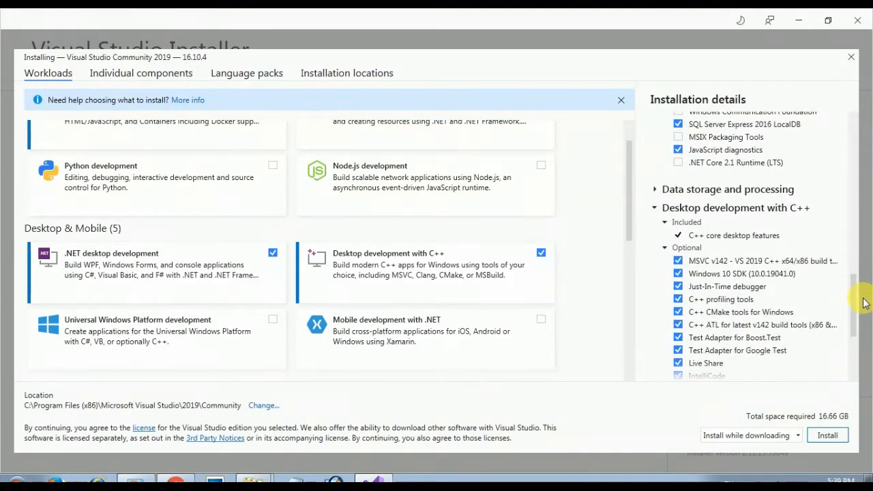
pyautogui.click(655, 188)
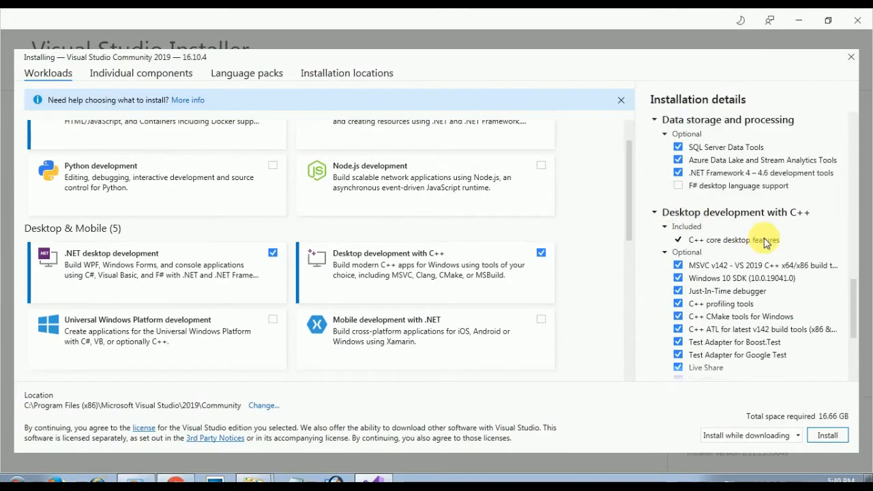
pyautogui.moveTo(851, 295); pyautogui.dragTo(853, 356)
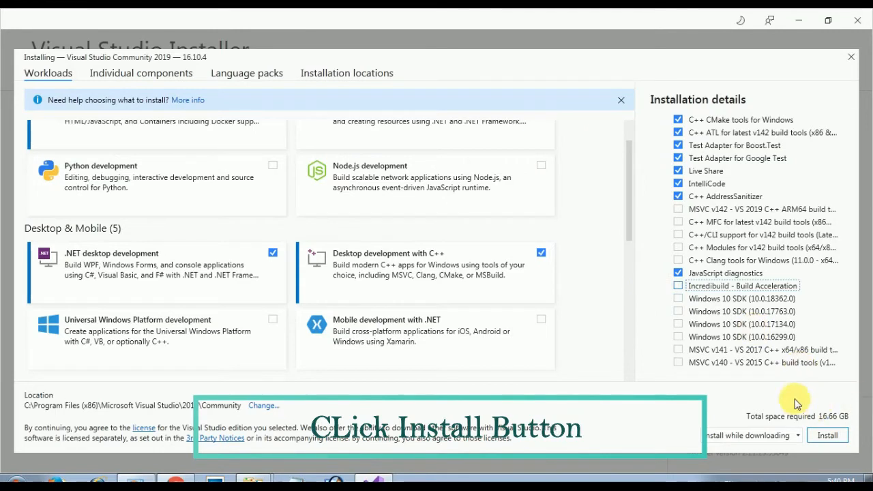
pyautogui.click(828, 436)
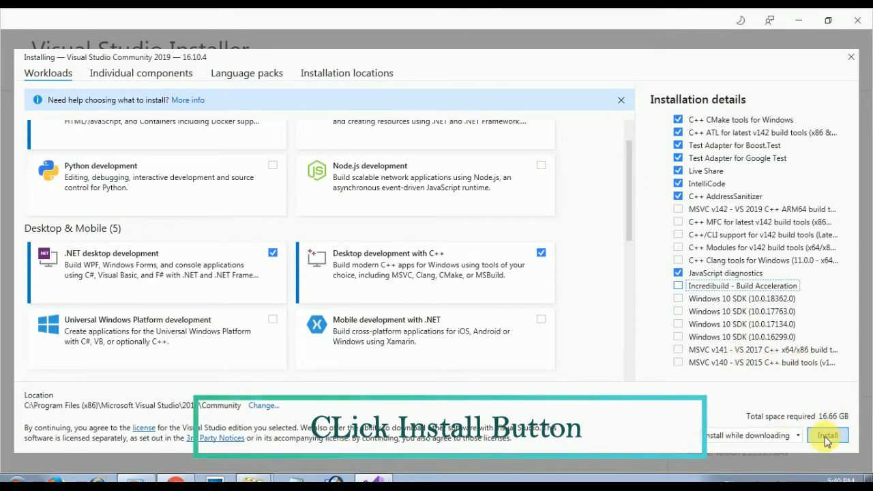
pyautogui.click(825, 437)
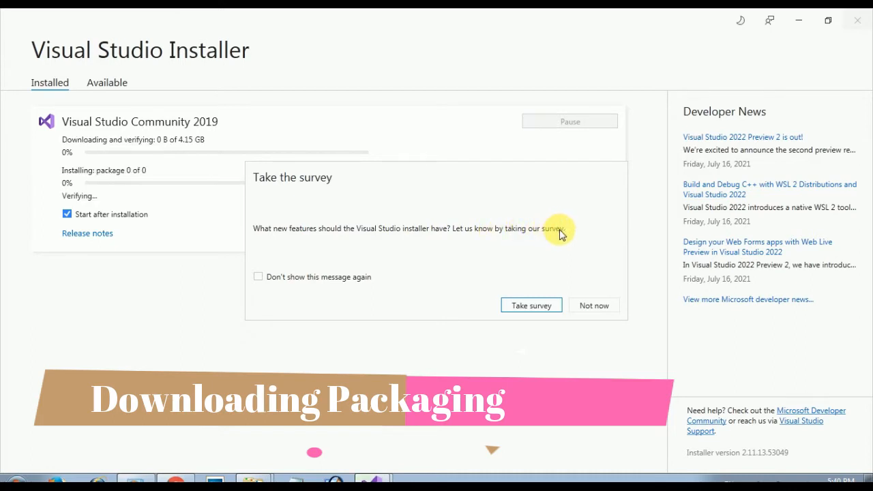
# Open the installer feedback survey in the browser and close it along with the browser's setup dialog.
pyautogui.click(555, 307)
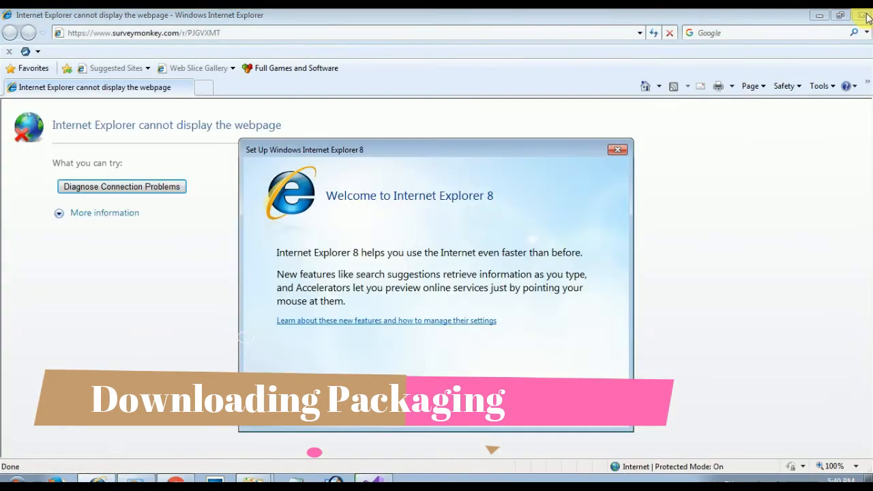
pyautogui.click(618, 149)
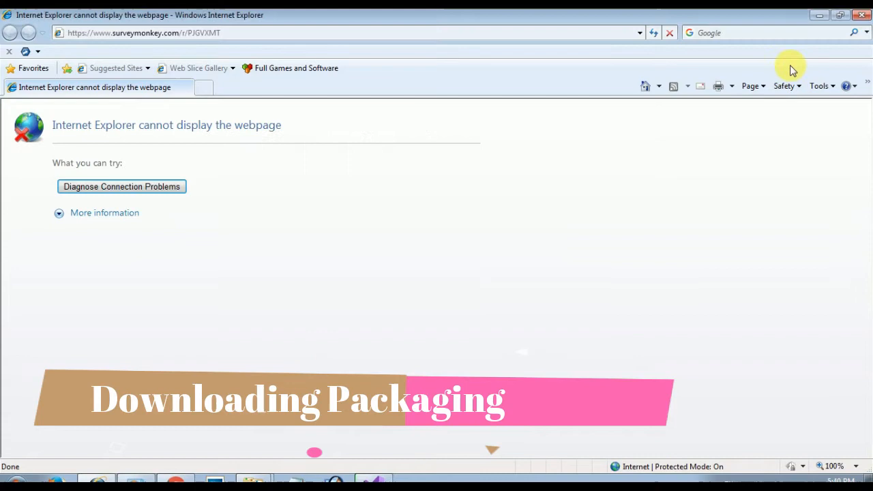
pyautogui.click(858, 15)
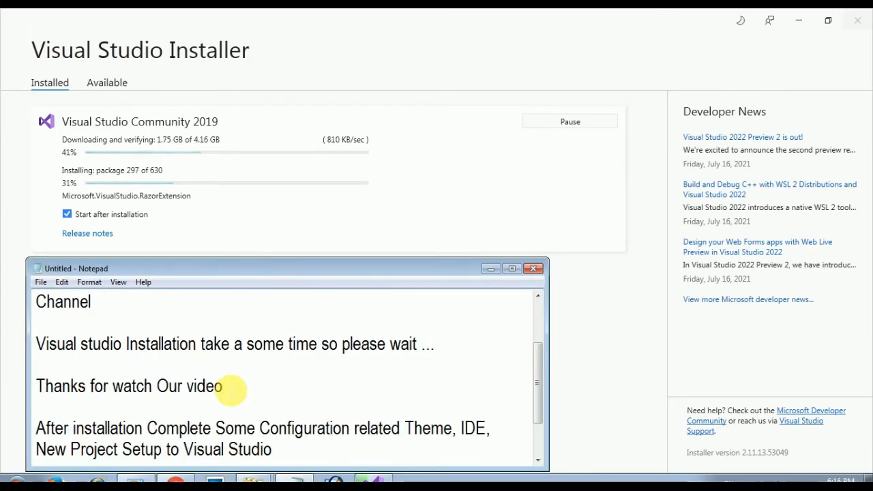
pyautogui.moveTo(41, 430); pyautogui.dragTo(288, 456)
pyautogui.click(287, 455)
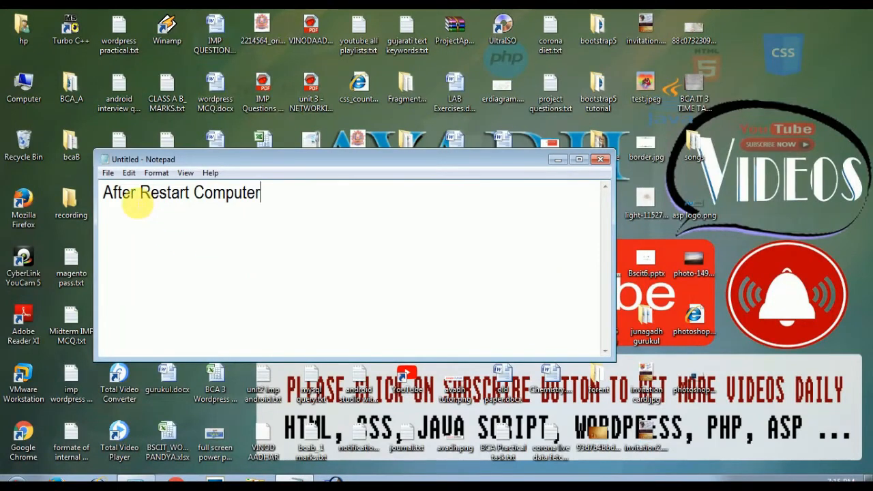
pyautogui.moveTo(131, 194); pyautogui.dragTo(306, 195)
# Minimize the Notepad note and launch Visual Studio 2019 from the installed programs.
pyautogui.click(554, 158)
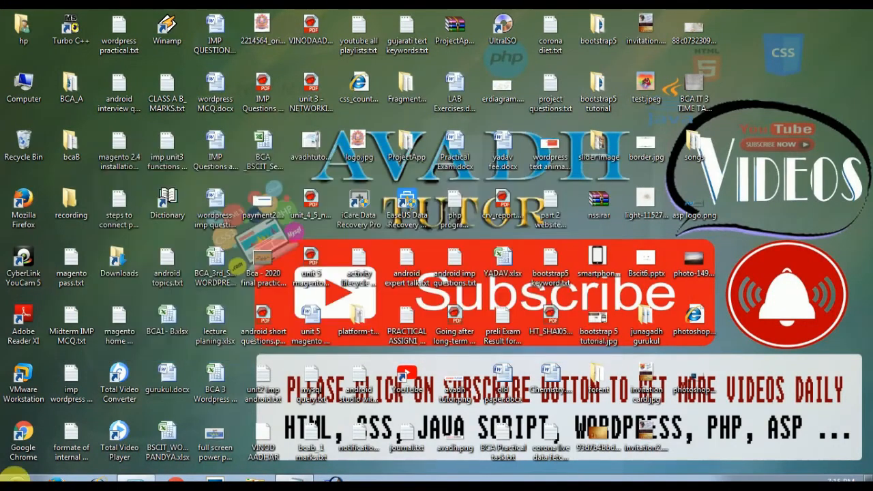
pyautogui.click(15, 482)
pyautogui.click(45, 427)
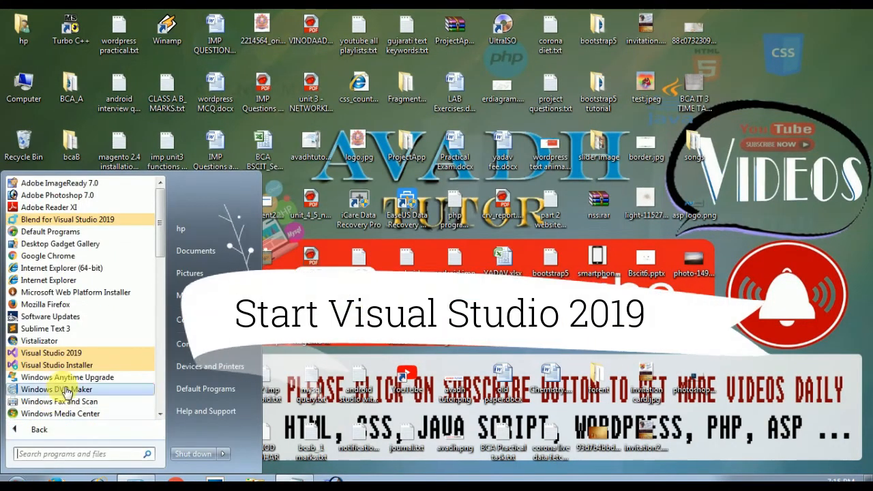
pyautogui.click(67, 357)
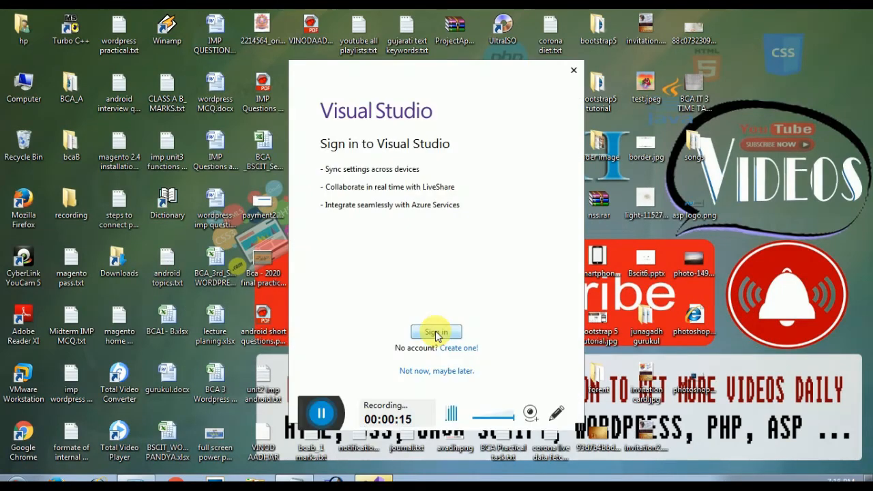
pyautogui.click(435, 333)
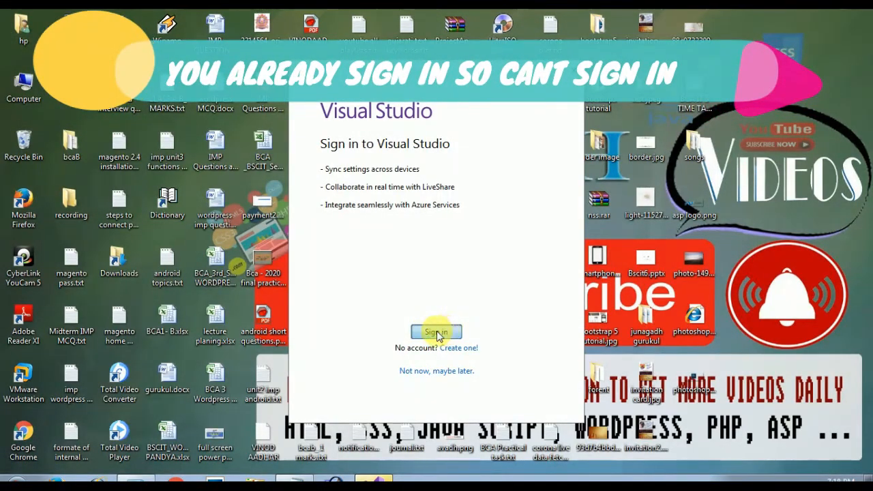
pyautogui.click(446, 333)
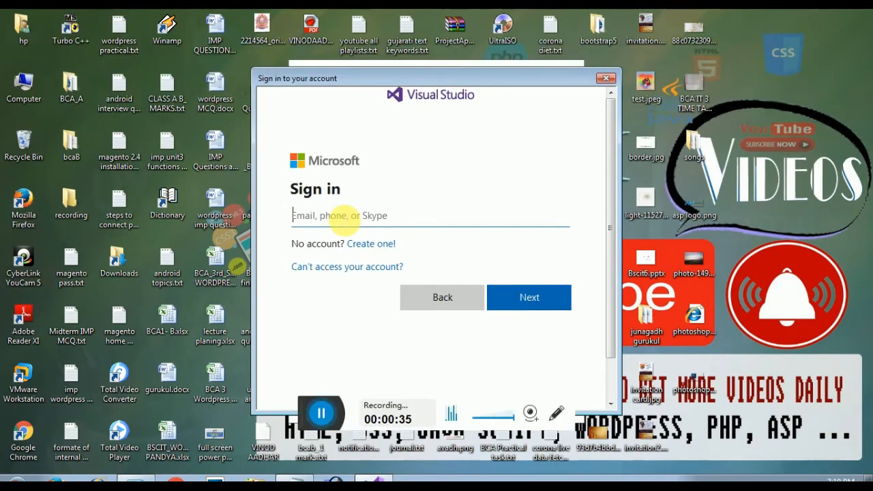
pyautogui.click(606, 78)
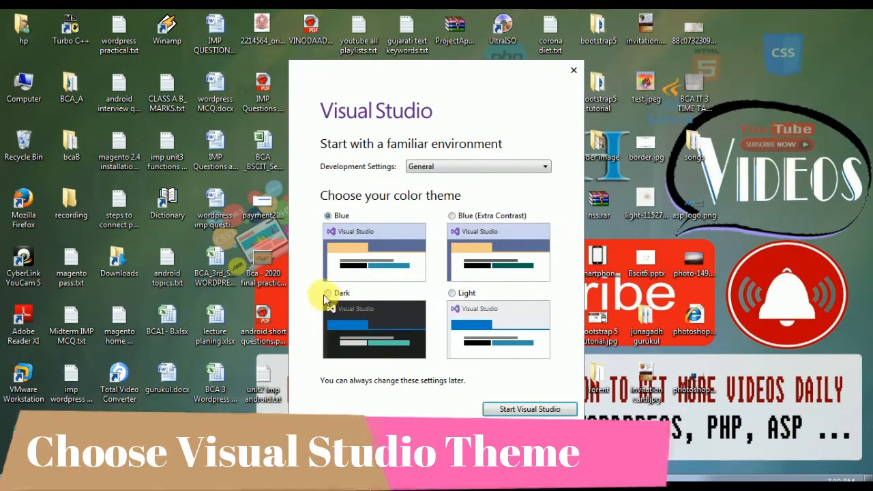
# Choose the Dark color theme with General development settings and start Visual Studio.
pyautogui.click(350, 343)
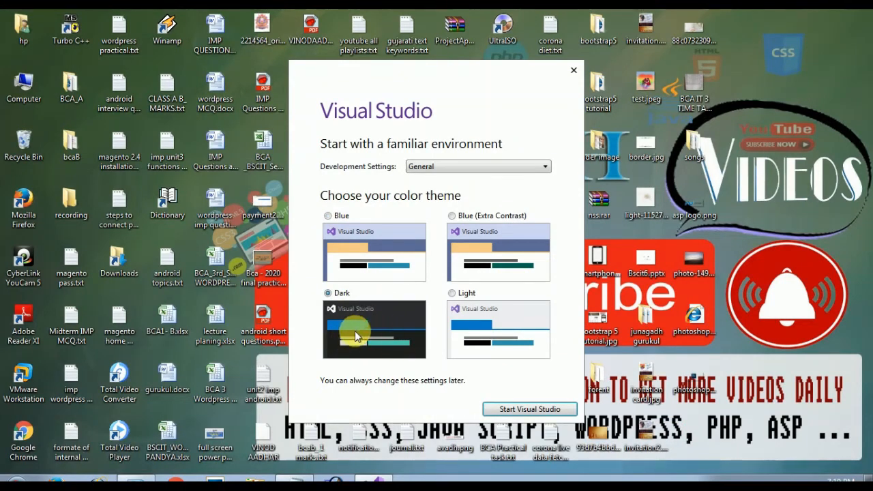
pyautogui.click(531, 411)
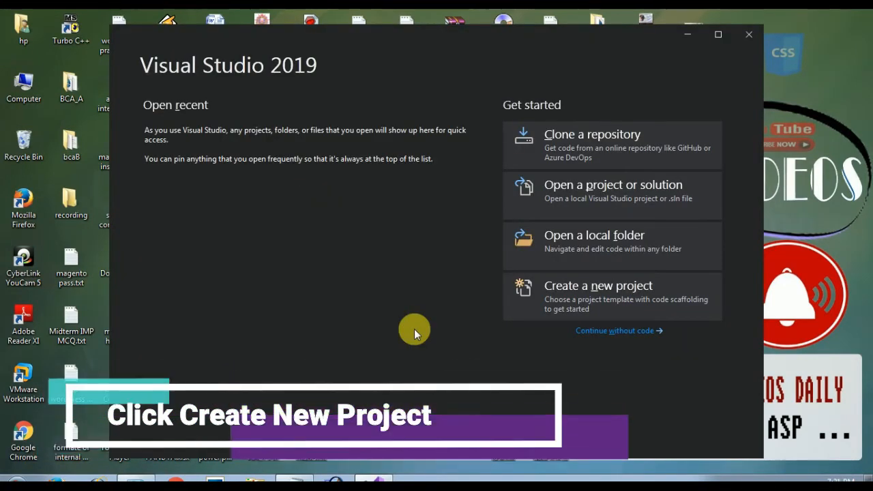
# Start a new project, search the templates for "asp.net .net" and choose the C# ASP.NET Web Application (.NET Framework) template.
pyautogui.click(578, 287)
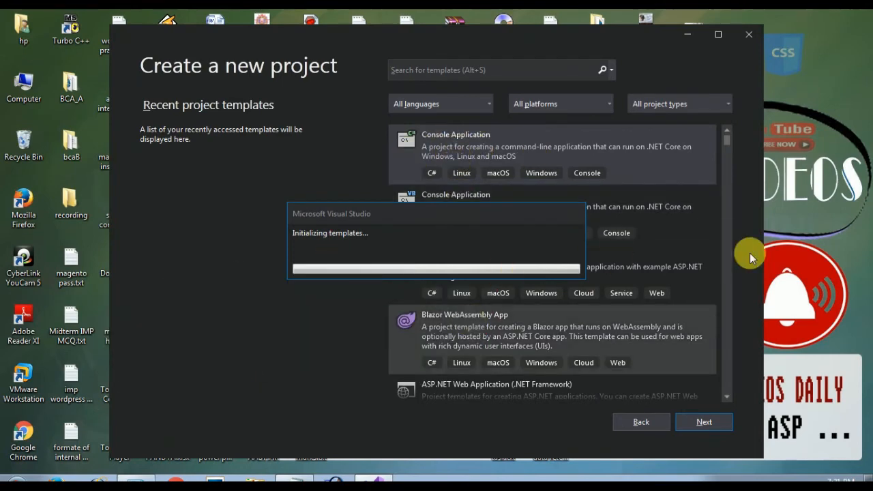
pyautogui.scroll(-5, 727, 145)
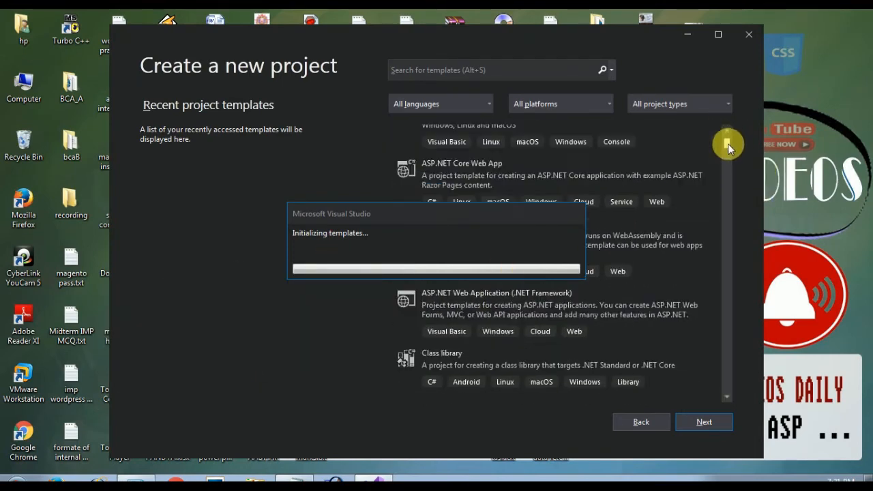
pyautogui.moveTo(729, 148); pyautogui.dragTo(728, 150)
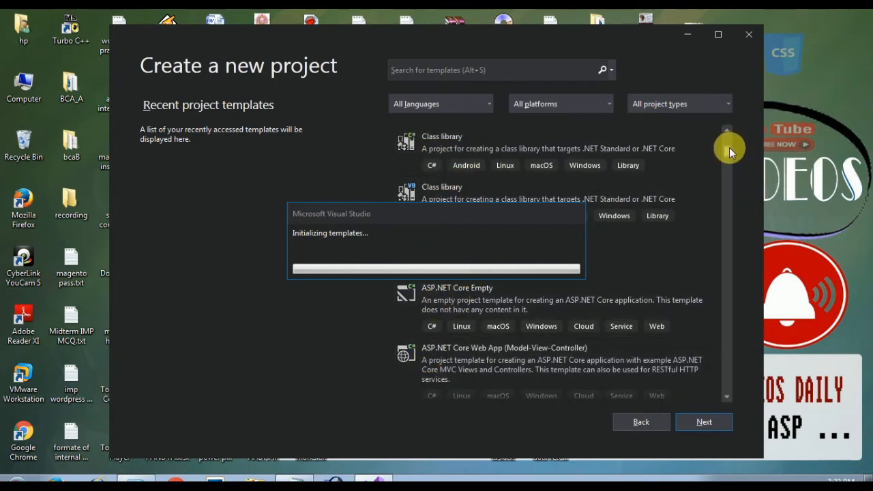
pyautogui.moveTo(728, 143); pyautogui.dragTo(733, 156)
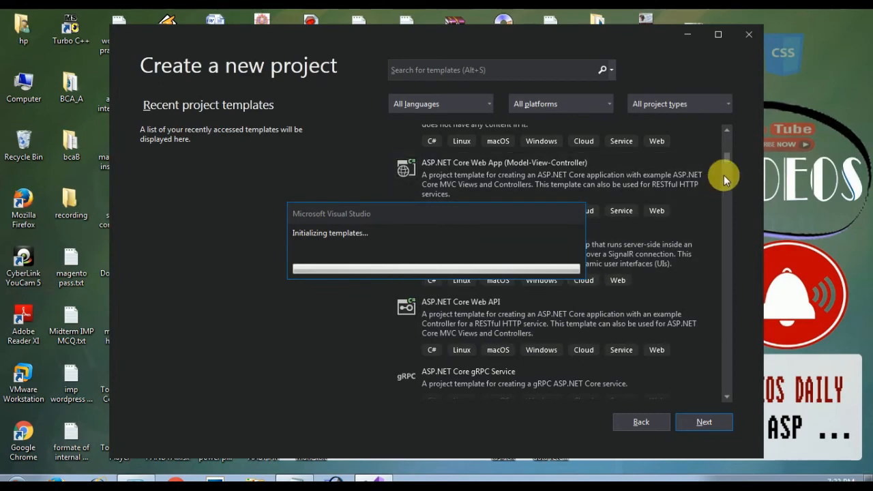
pyautogui.moveTo(726, 160); pyautogui.dragTo(727, 167)
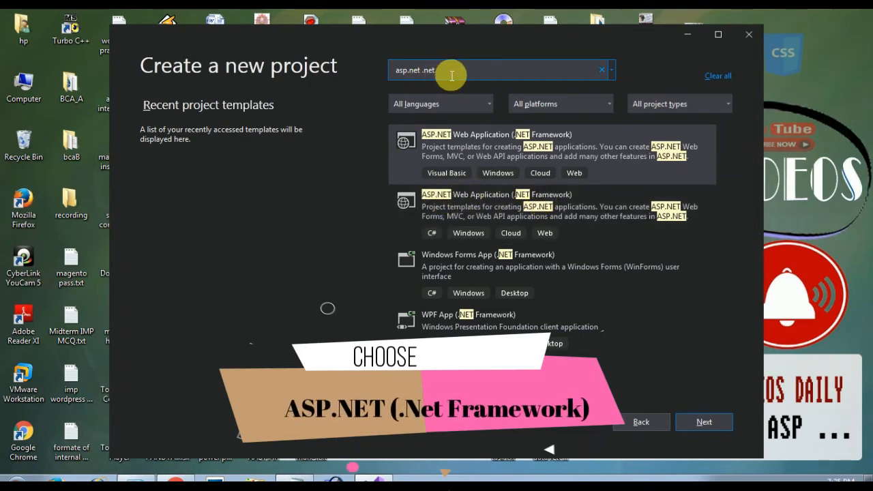
pyautogui.moveTo(450, 71); pyautogui.dragTo(396, 68)
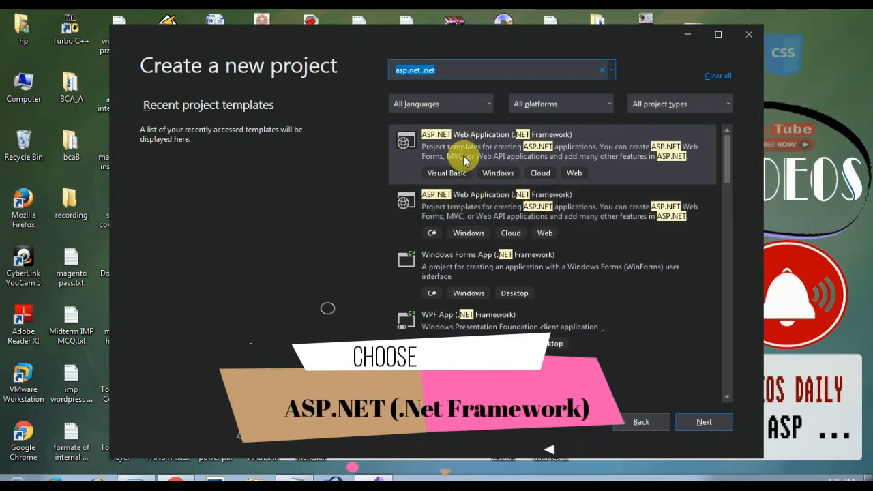
pyautogui.click(483, 198)
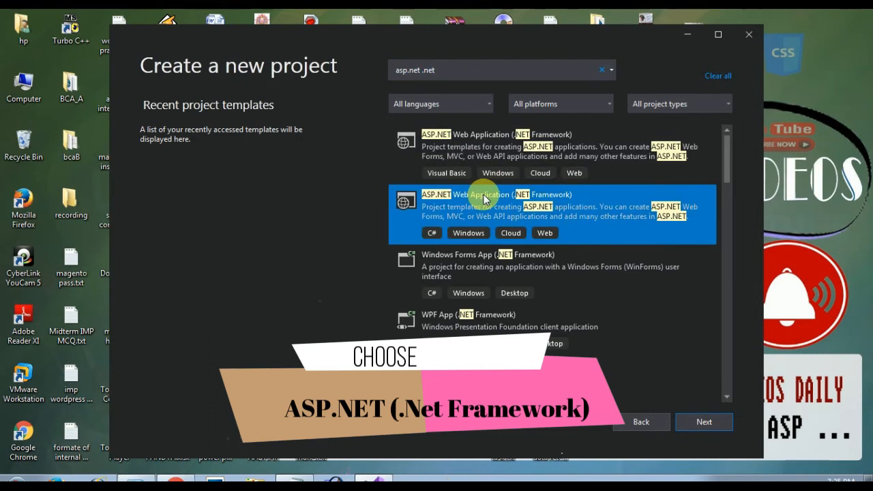
pyautogui.click(707, 422)
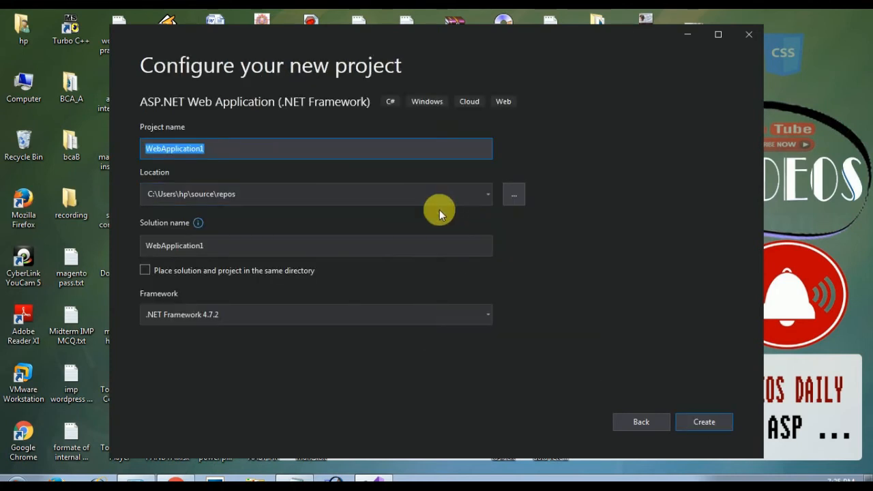
# Create the project as WebApplication1 in the default location with .NET Framework 4.7.2.
pyautogui.click(188, 198)
pyautogui.click(156, 246)
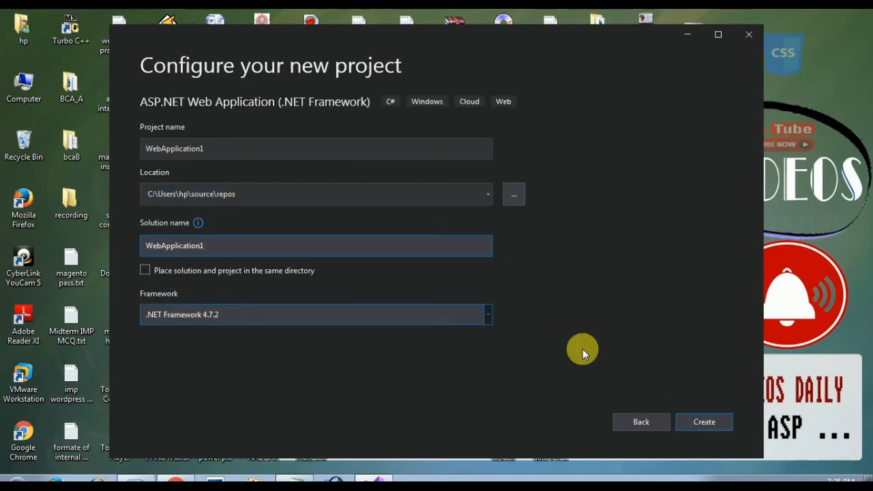
pyautogui.click(698, 424)
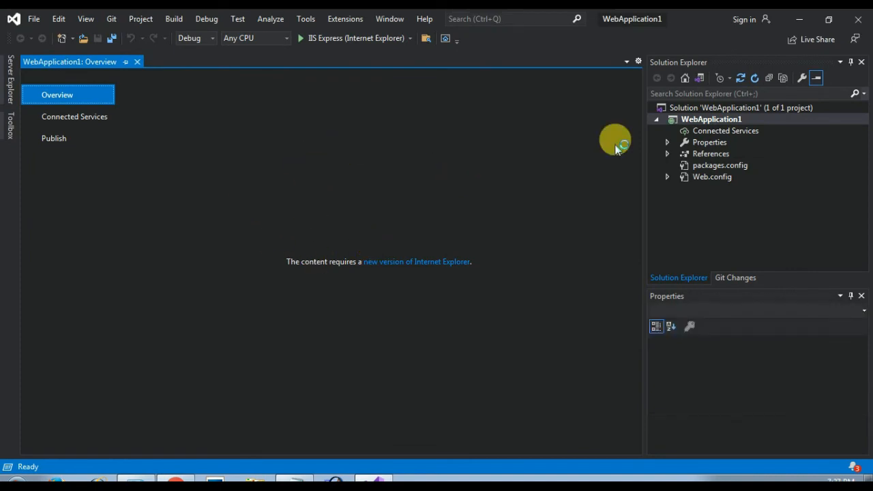
# Add a new Web Form item named WebForm1.aspx to the WebApplication1 project.
pyautogui.click(688, 120)
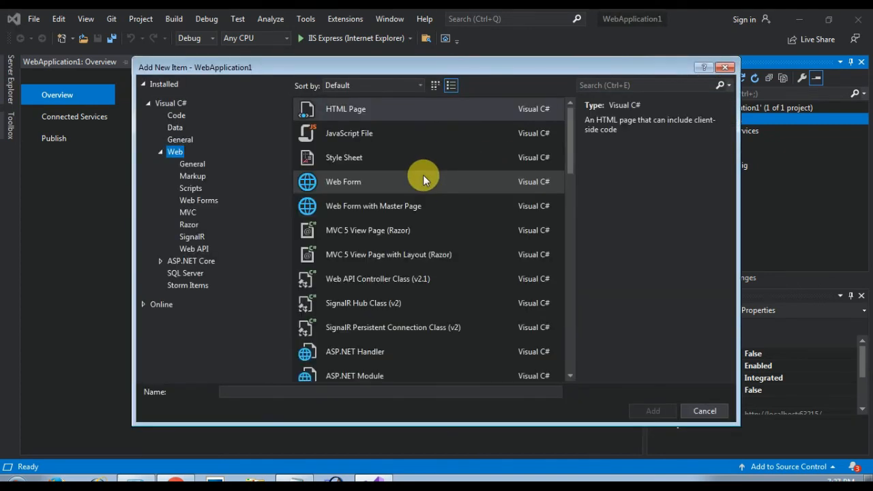
pyautogui.click(342, 191)
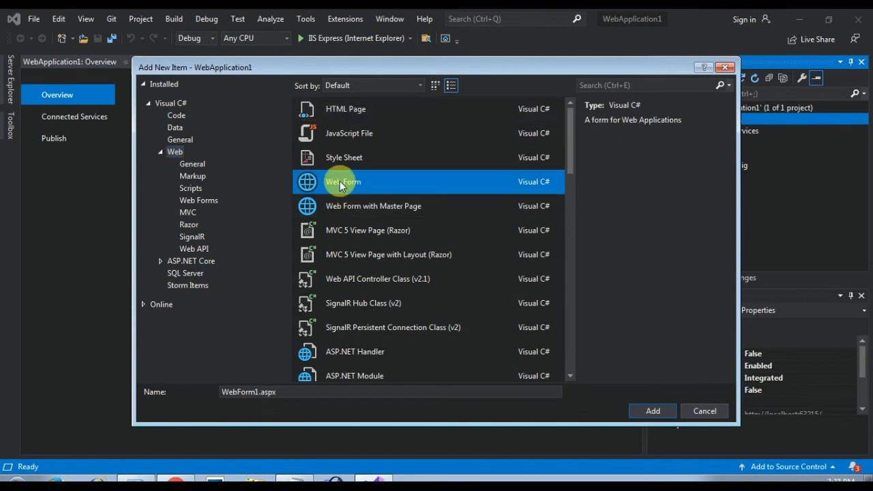
pyautogui.moveTo(247, 392); pyautogui.dragTo(292, 393)
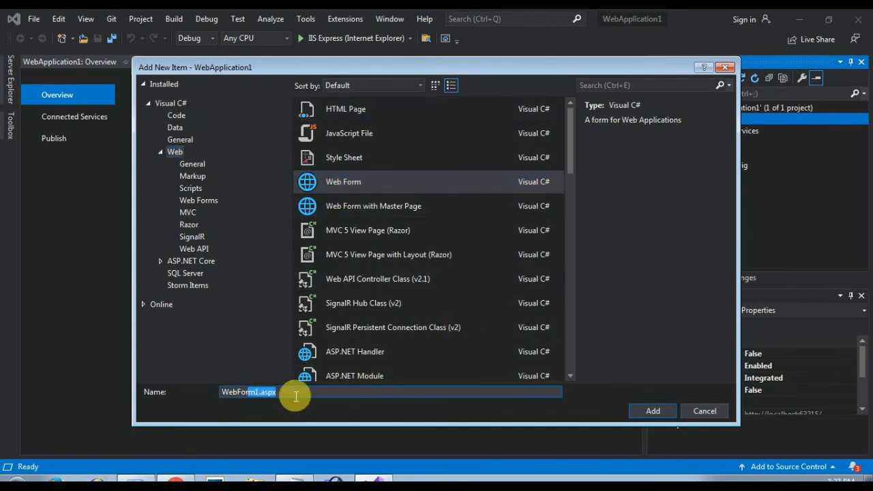
pyautogui.click(651, 413)
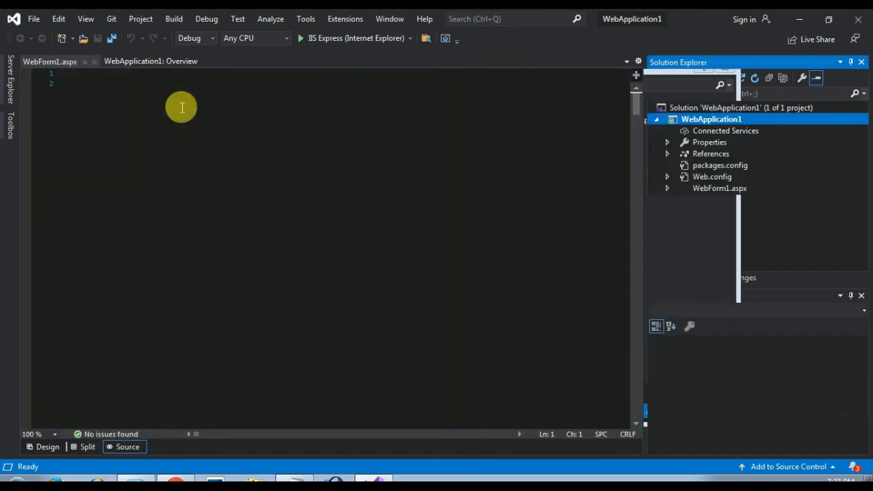
# Insert the text "Hello World" on a new line inside the form's div in WebForm1.aspx.
pyautogui.click(149, 179)
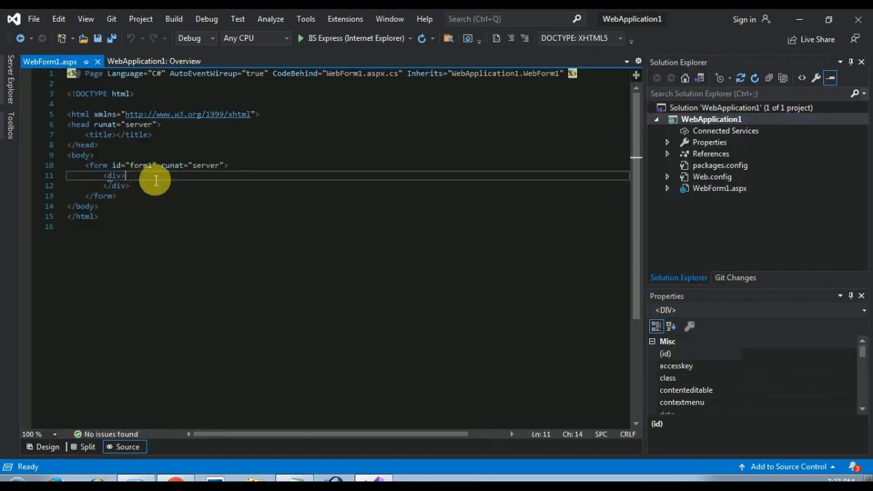
pyautogui.press('Return')
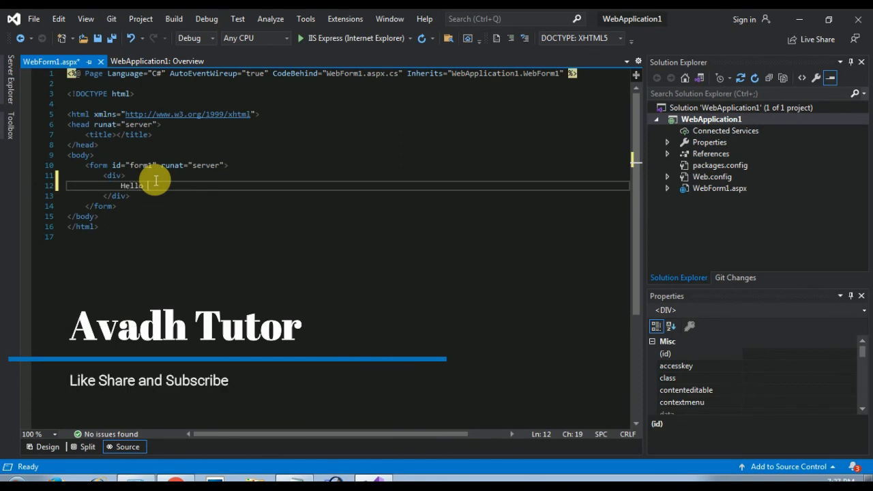
pyautogui.write('Hello World')
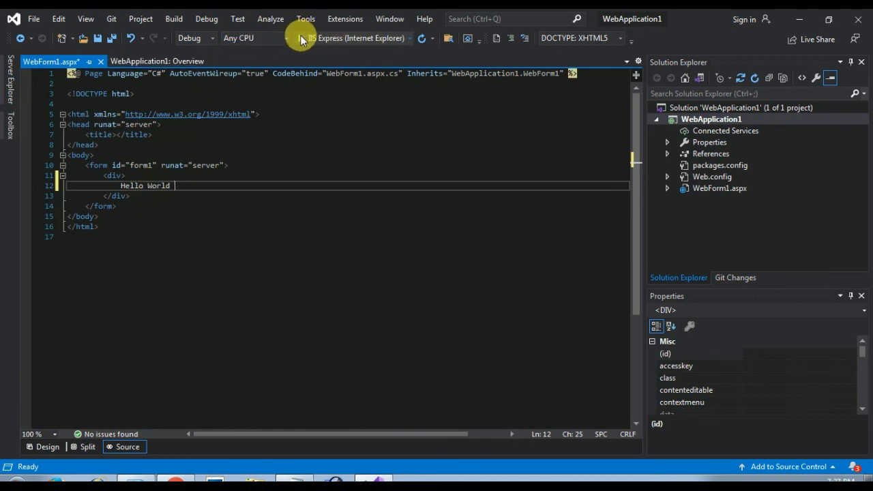
# Run the web application with IIS Express and check the text of WebForm1.aspx in Google Chrome.
pyautogui.click(300, 39)
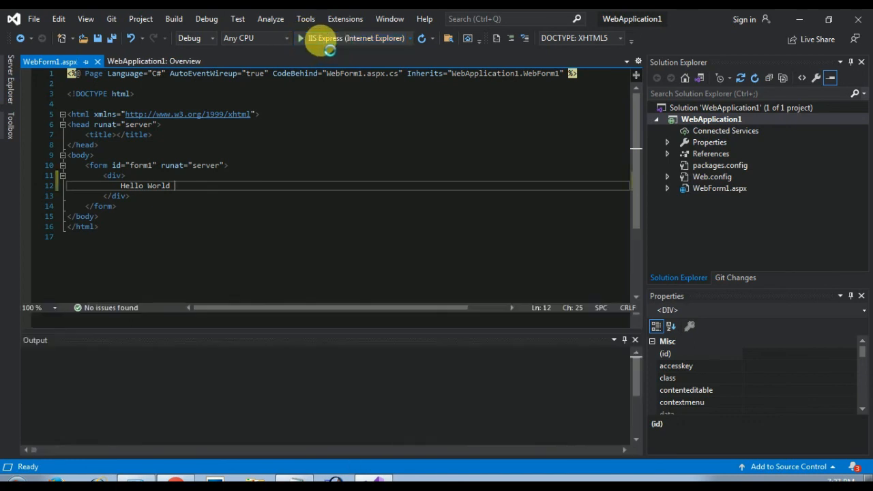
pyautogui.moveTo(78, 379); pyautogui.dragTo(198, 372)
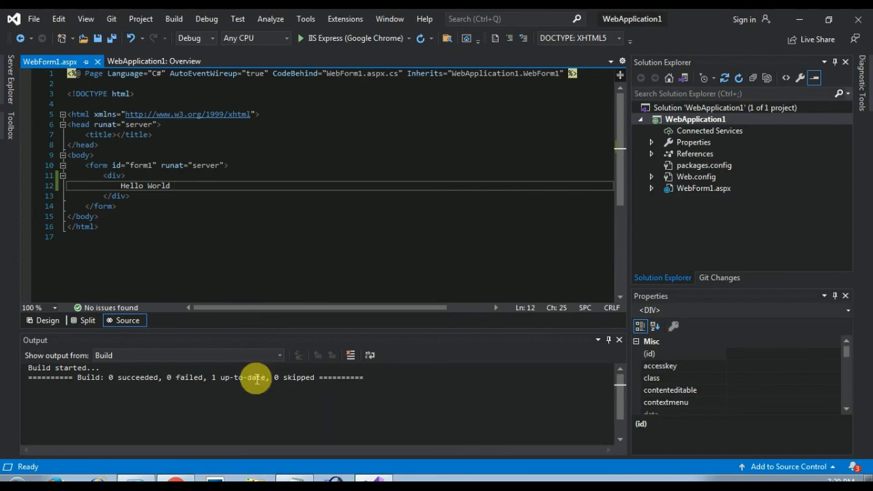
pyautogui.click(175, 480)
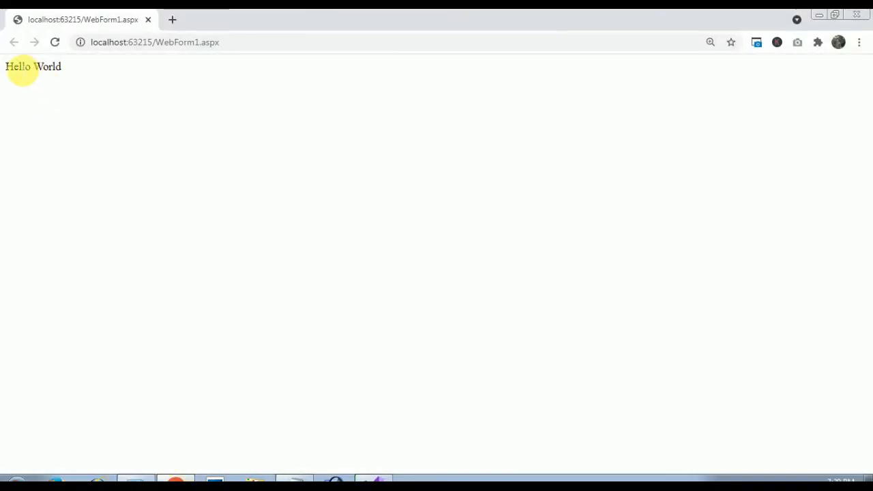
pyautogui.moveTo(13, 70); pyautogui.dragTo(85, 62)
pyautogui.click(101, 78)
pyautogui.moveTo(24, 68); pyautogui.dragTo(109, 94)
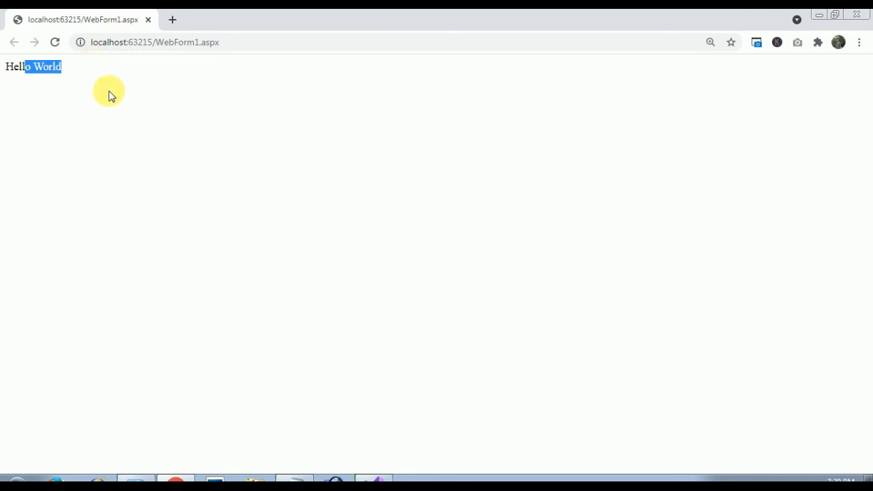
pyautogui.click(113, 103)
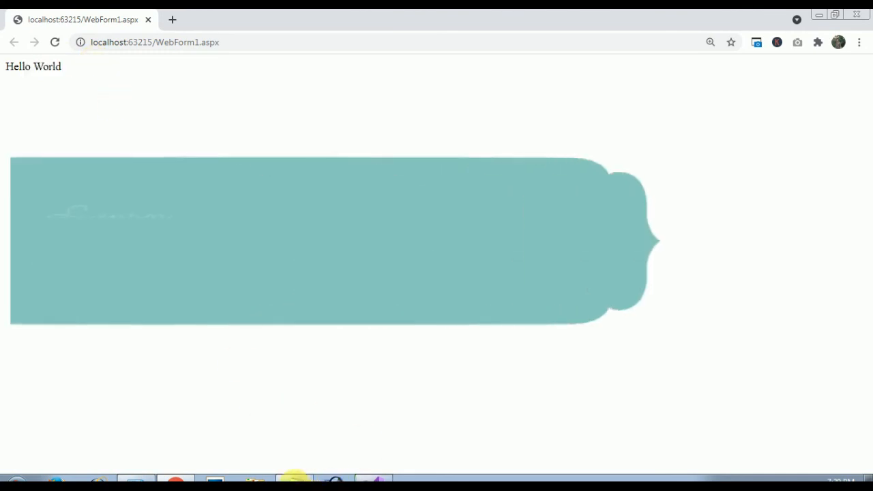
pyautogui.click(295, 479)
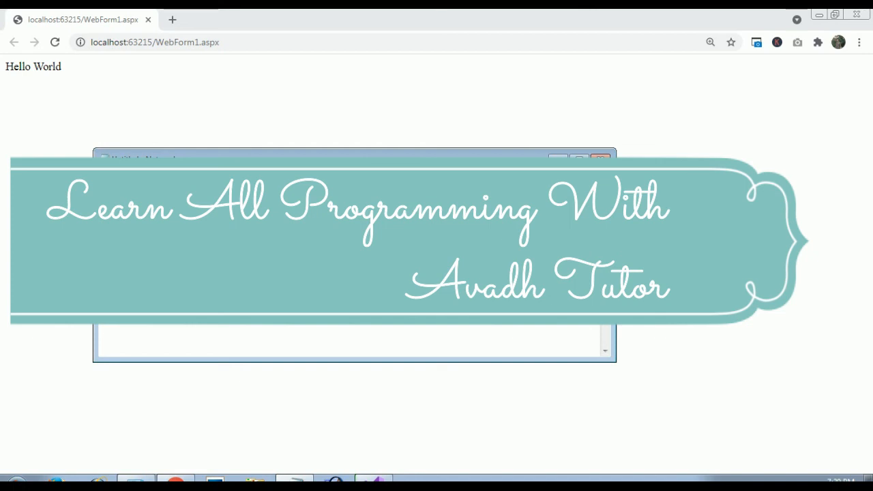
pyautogui.click(374, 479)
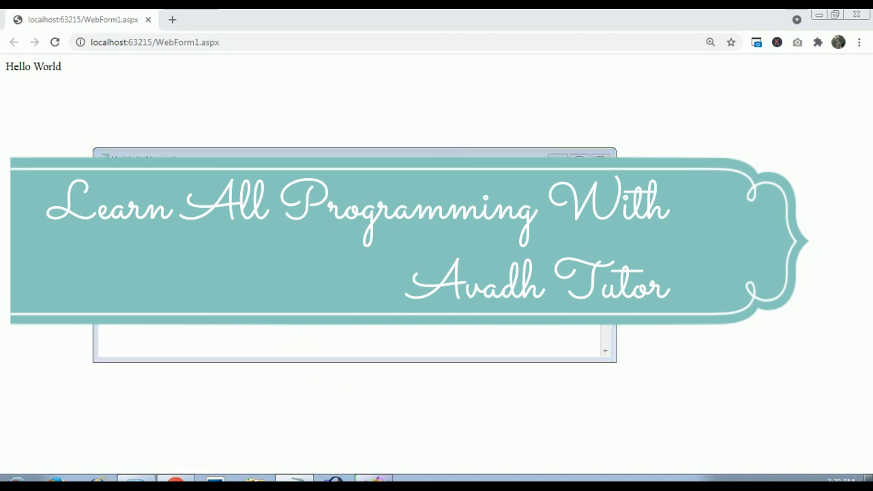